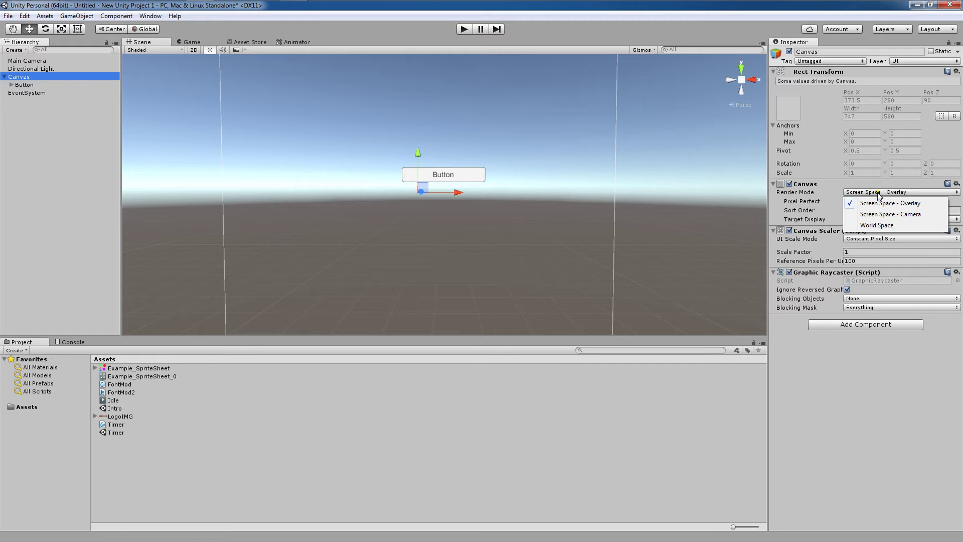
Leave the canvas's render mode at Screen Space - Overlay and add a 3D cube to the scene.
left_click(941, 208)
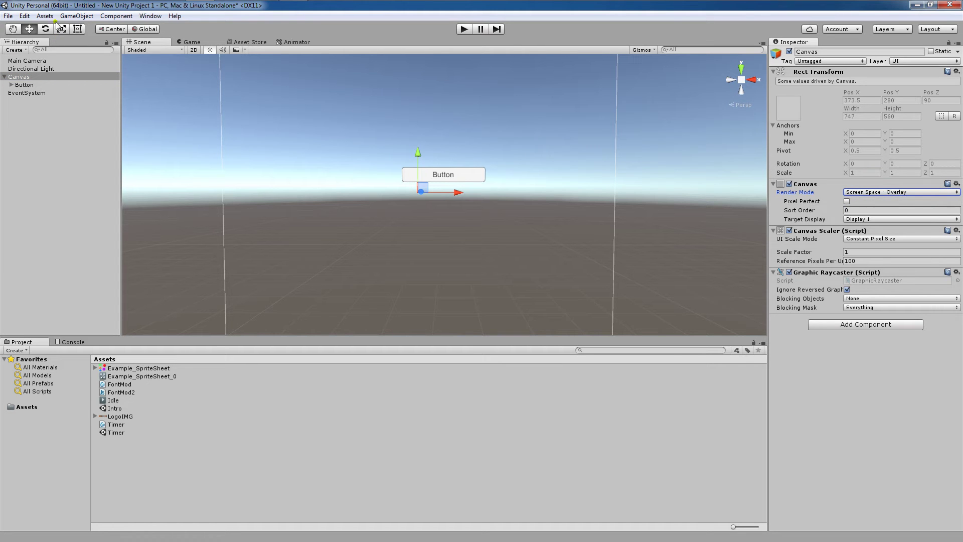
left_click(76, 16)
mouse_move(80, 54)
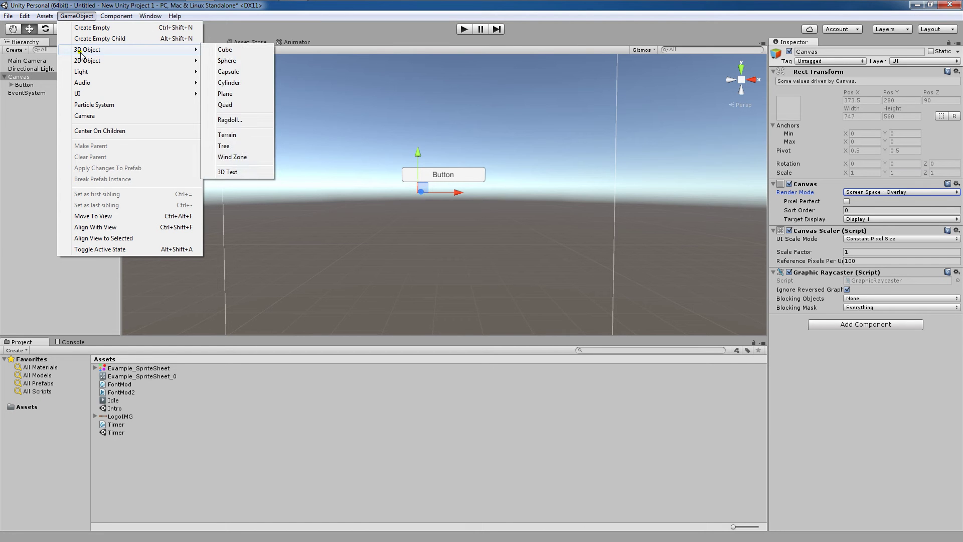
left_click(218, 51)
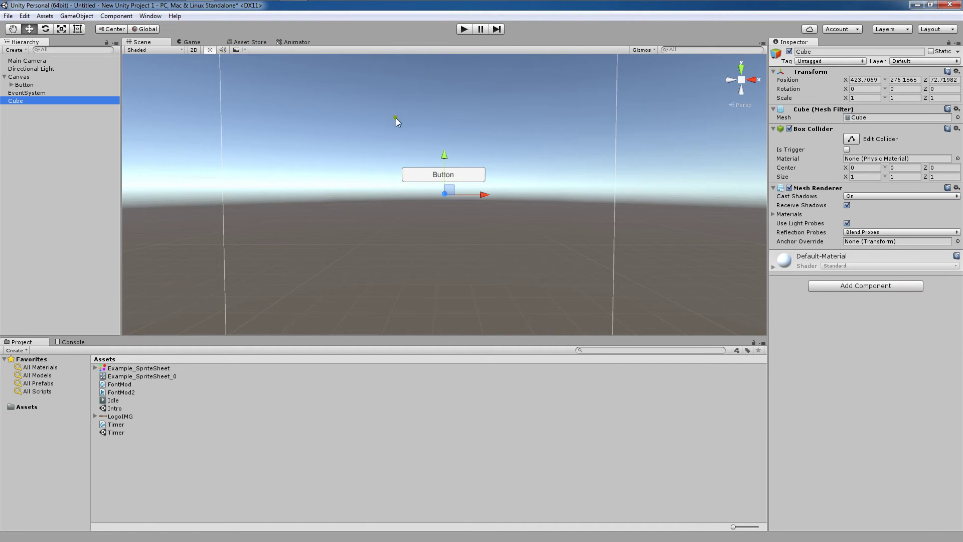
Lock the Inspector on the Main Camera so its preview stays displayed while other objects are selected.
left_click(40, 62)
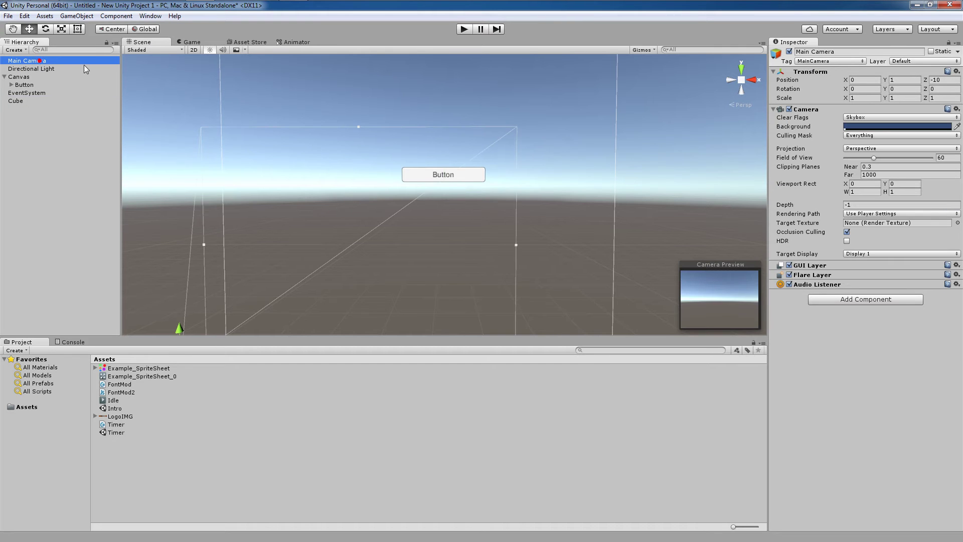
left_click(948, 43)
left_click(947, 44)
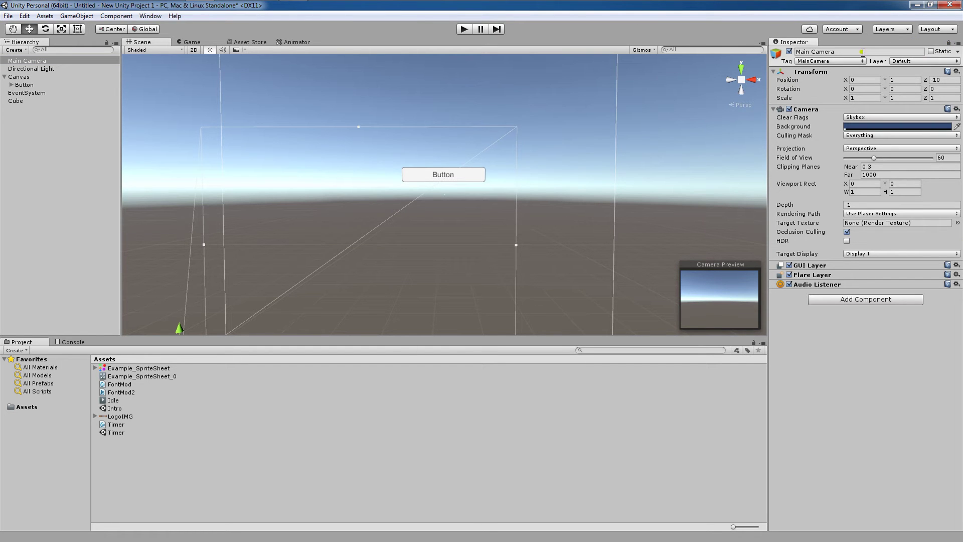
left_click(33, 69)
left_click(28, 78)
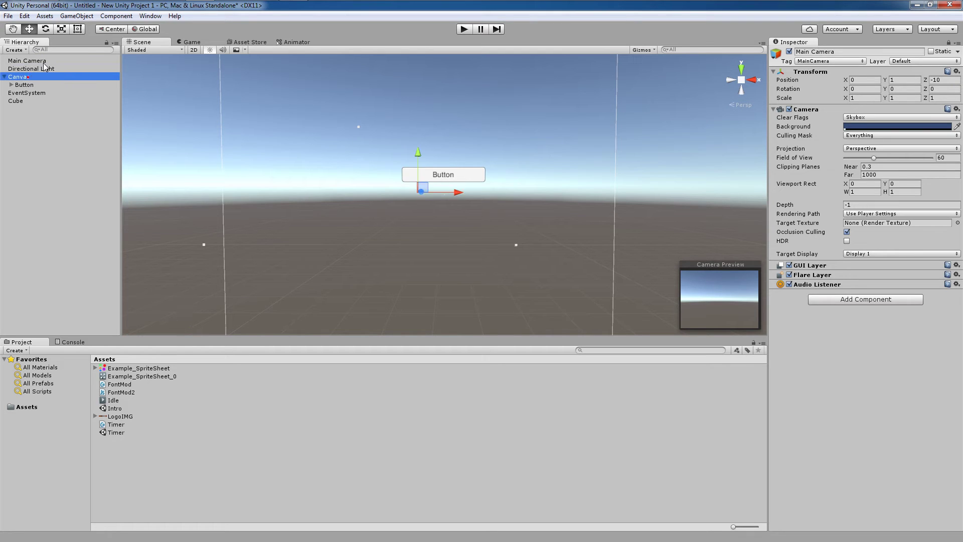
left_click(44, 62)
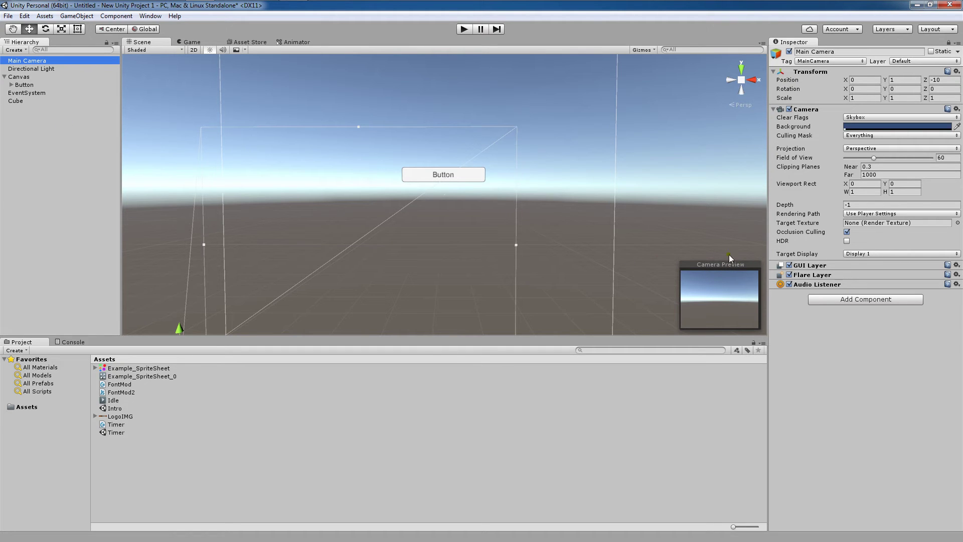
Move the cube along its X axis to the canvas's left edge and scale it up uniformly.
left_click(34, 78)
left_click(26, 102)
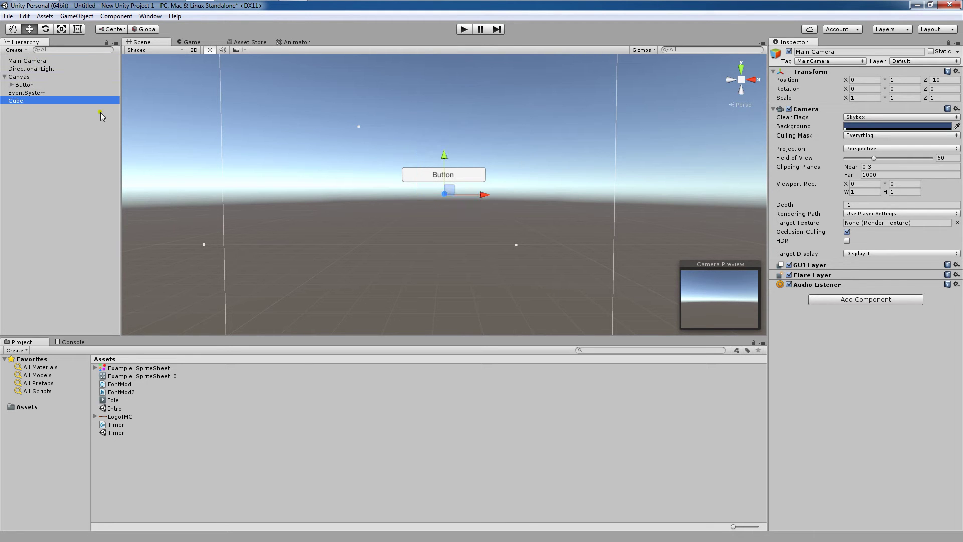
left_click_drag(484, 196, 40, 76)
key("r")
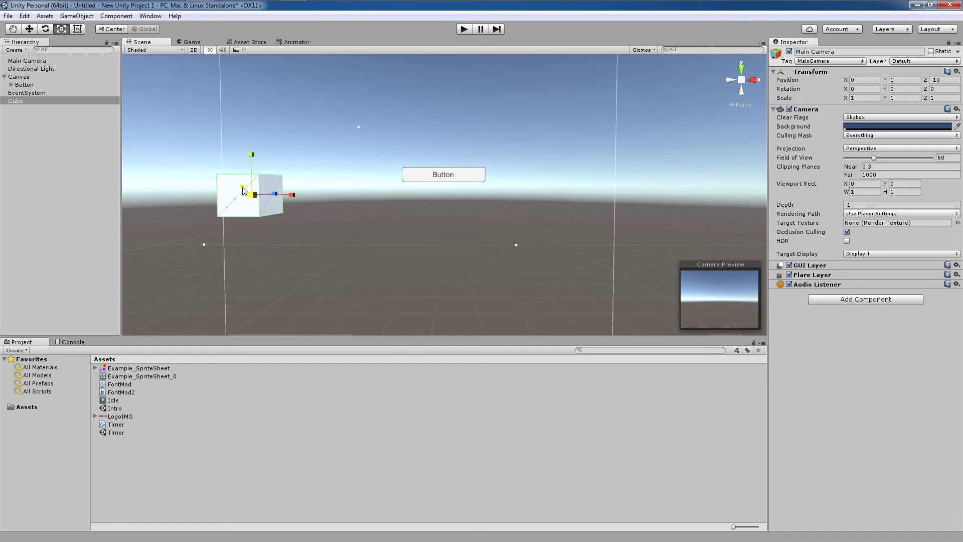
left_click_drag(255, 197, 281, 203)
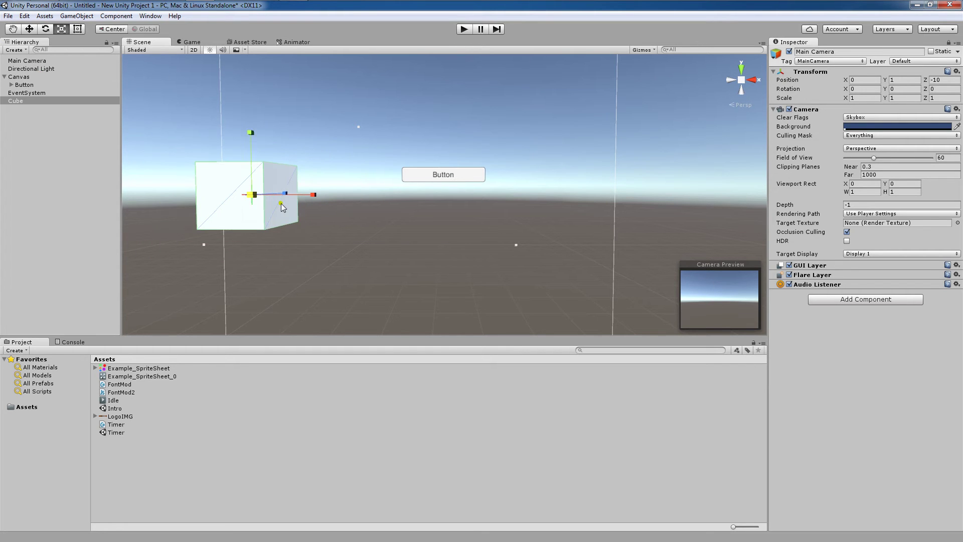
Move the cube down and left to the canvas's lower-left corner, into the Main Camera's view.
key("w")
left_click_drag(250, 158, 279, 287)
left_click_drag(293, 322, 224, 327)
key("r")
key("w")
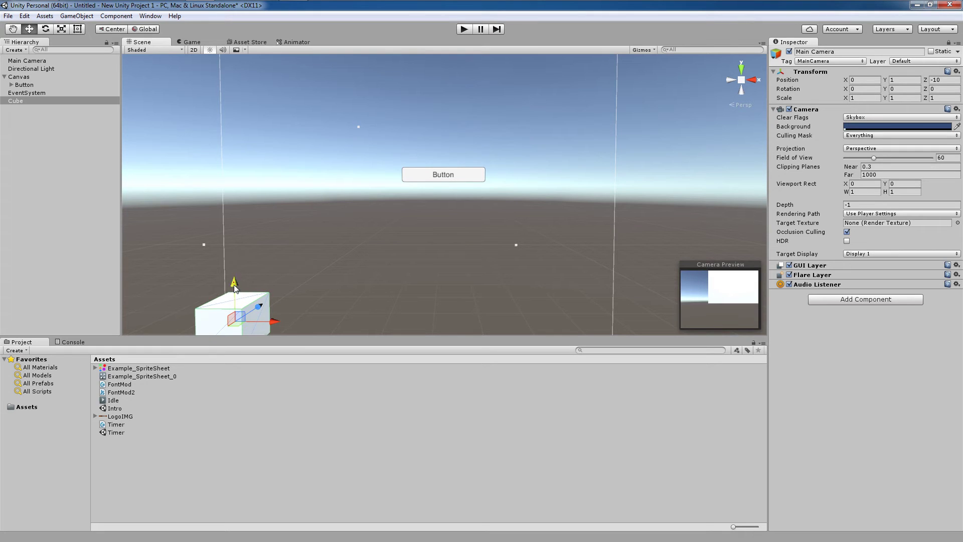
left_click_drag(233, 287, 234, 311)
Centre the cube in the Main Camera's preview at about X -1, Y 5, with a uniform scale of about 53.8.
scroll(242, 289, "down", 4)
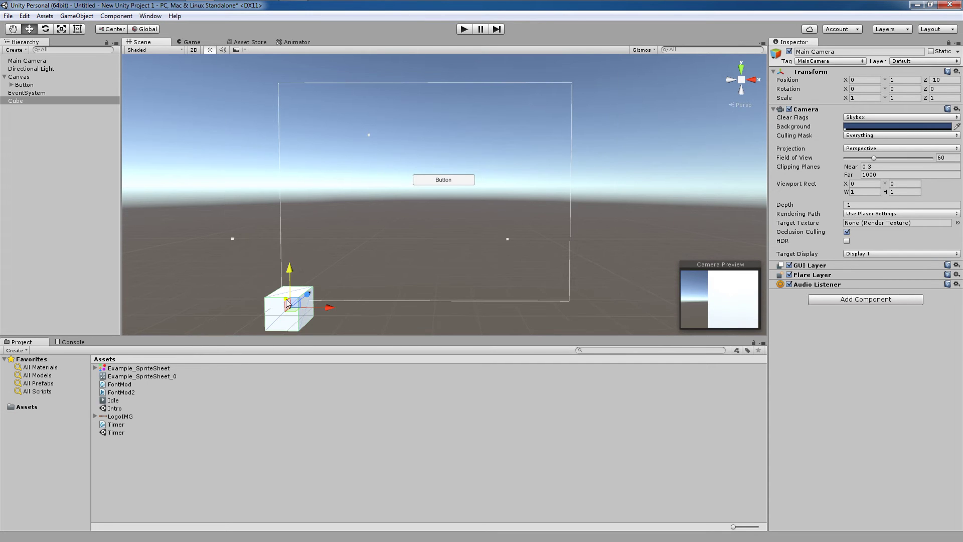
left_click_drag(333, 311, 271, 317)
key("r")
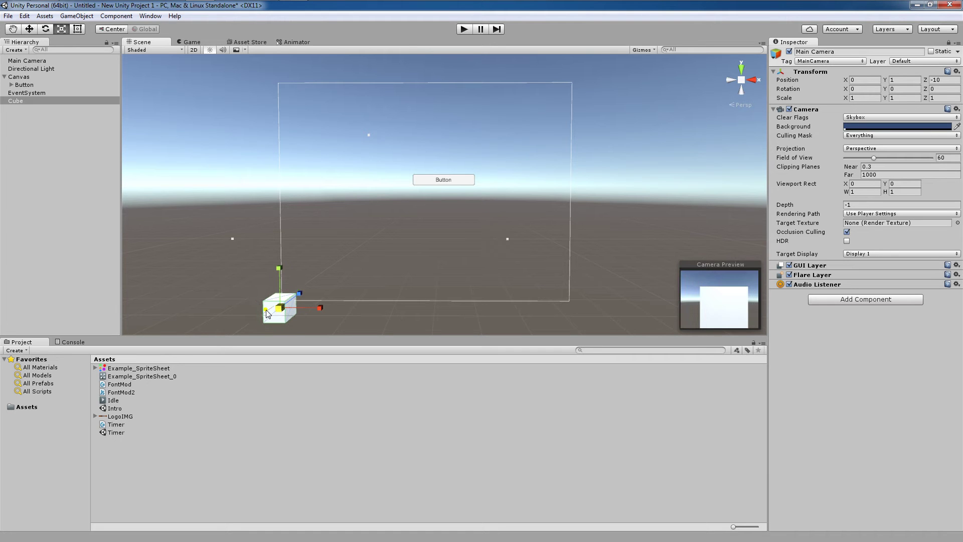
key("w")
left_click_drag(284, 271, 285, 266)
left_click_drag(318, 307, 314, 306)
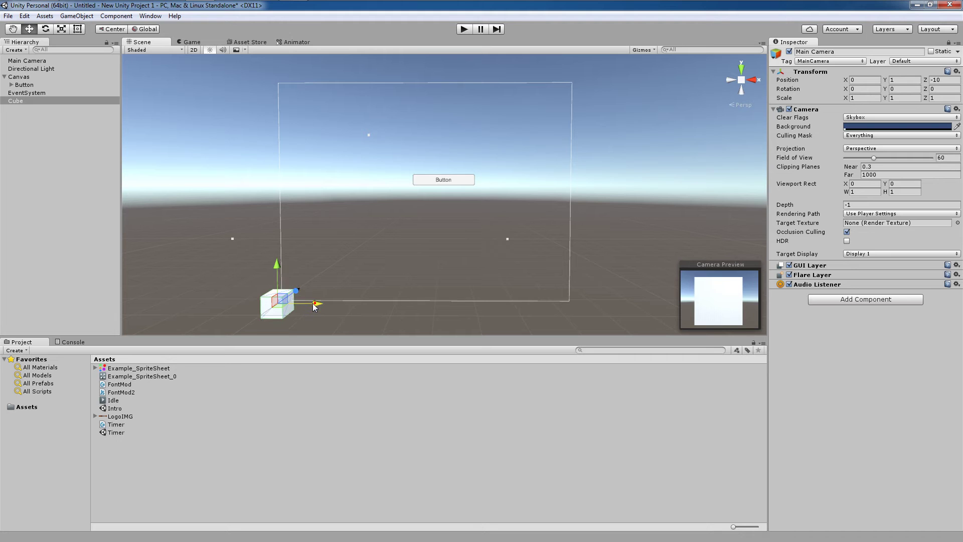
left_click_drag(276, 266, 278, 263)
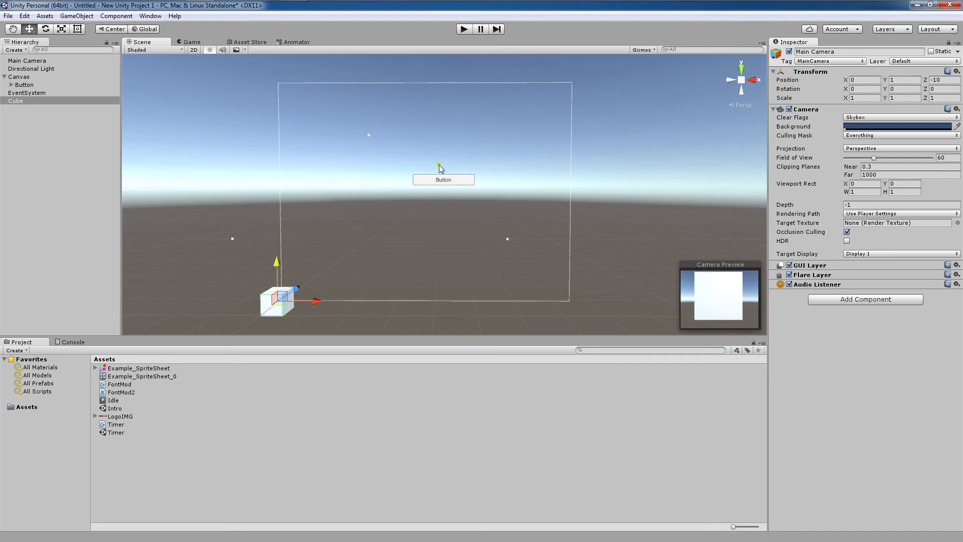
Unlock the Inspector and select the cube again.
left_click(948, 43)
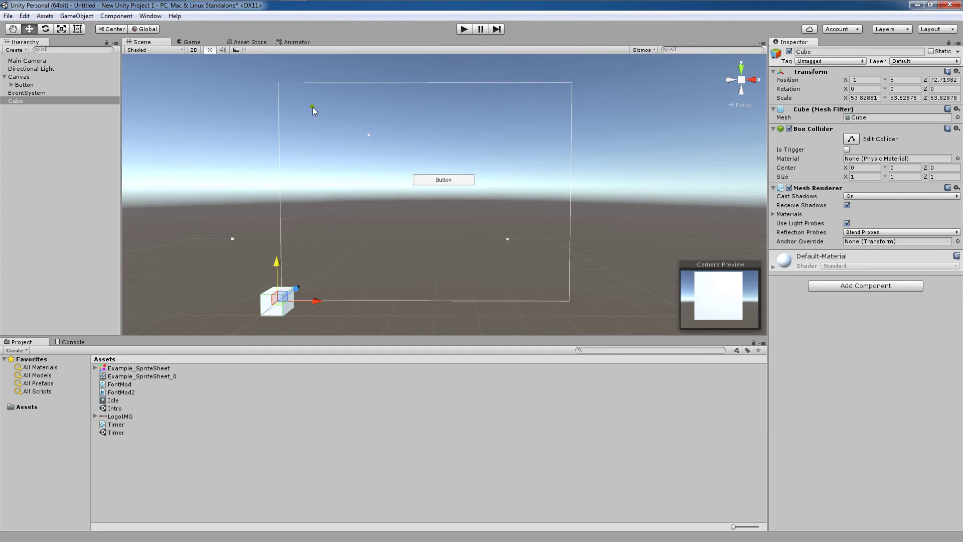
left_click(79, 93)
left_click(70, 100)
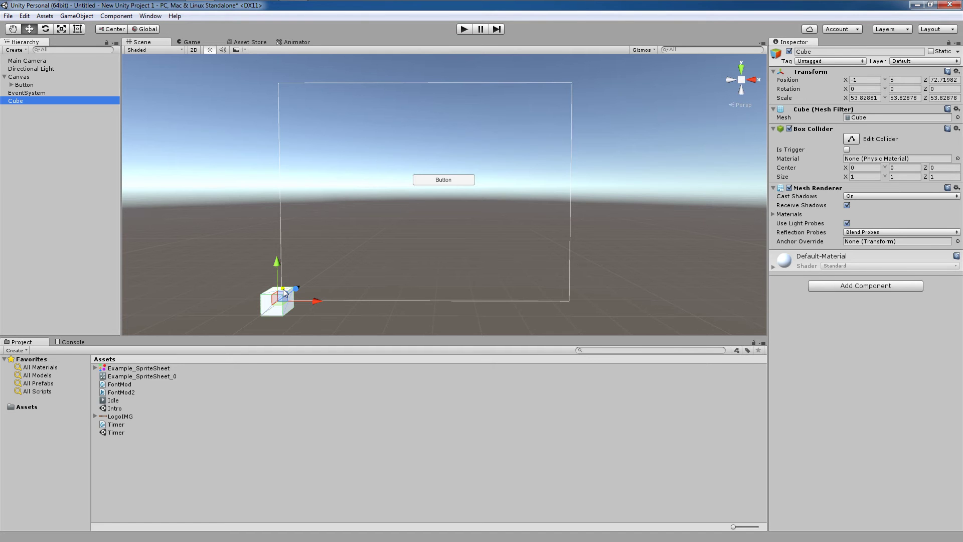
Play the scene to test the overlay button in front of the cube, and stop playback.
middle_click_drag(360, 242, 405, 220)
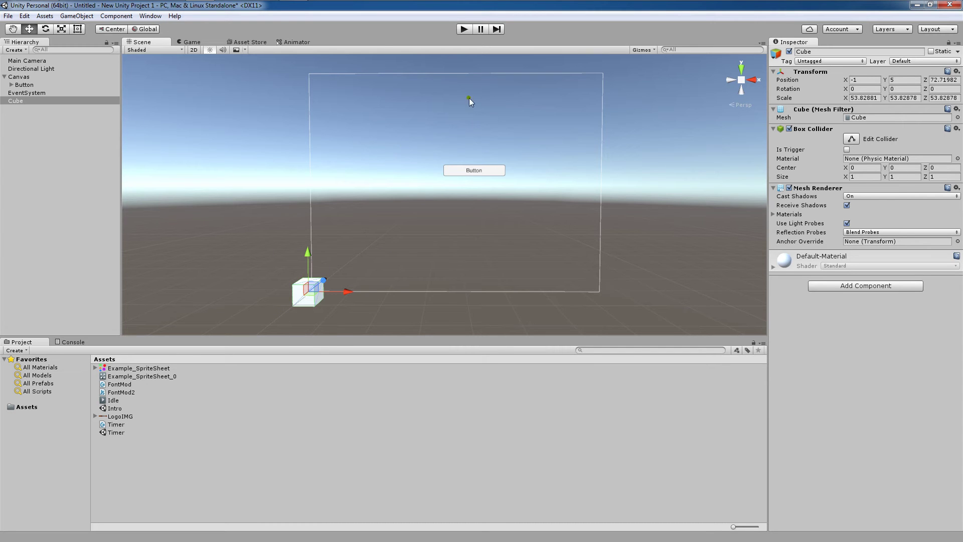
left_click(464, 29)
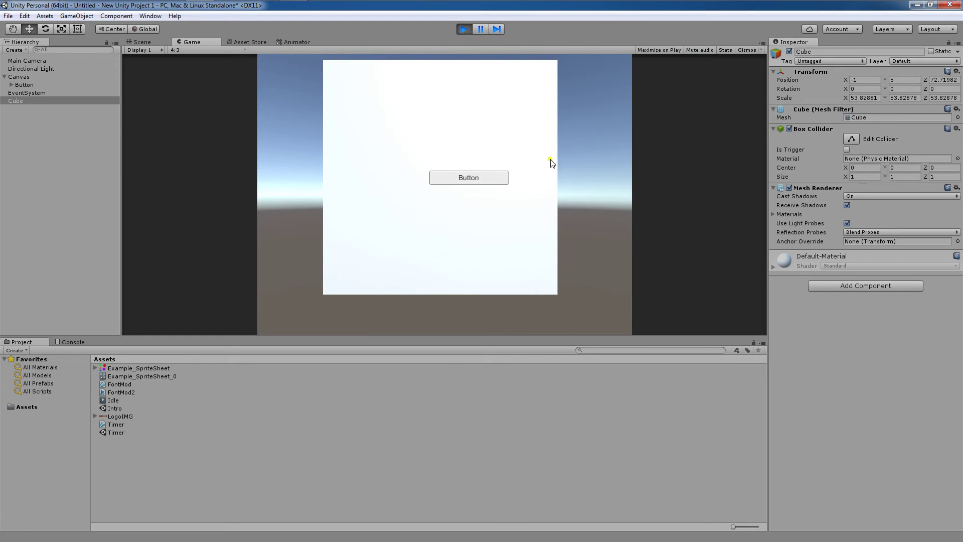
left_click(483, 181)
left_click(463, 30)
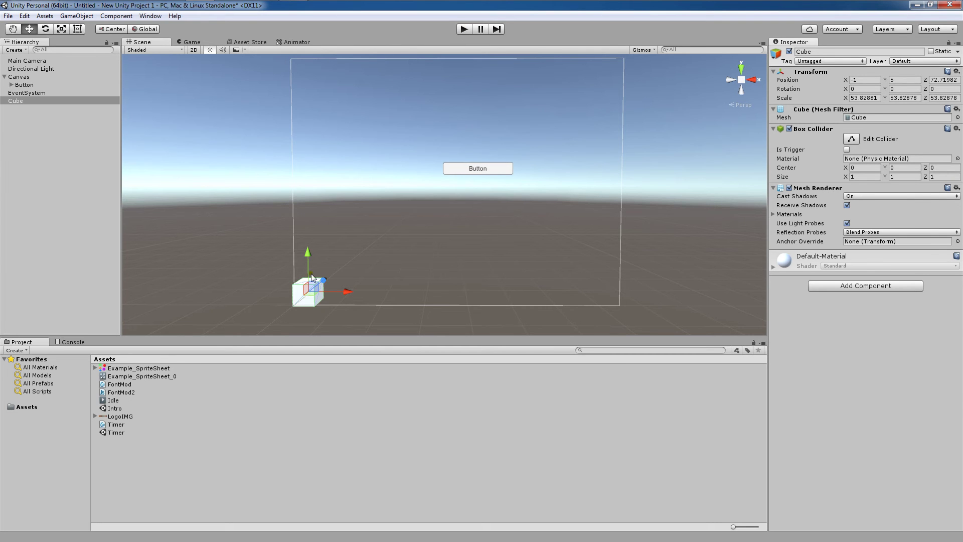
Examine the cube's placement at the canvas's lower-left corner and its distance from the button in the scene.
middle_click_drag(315, 280, 360, 190)
scroll(382, 199, "up", 4)
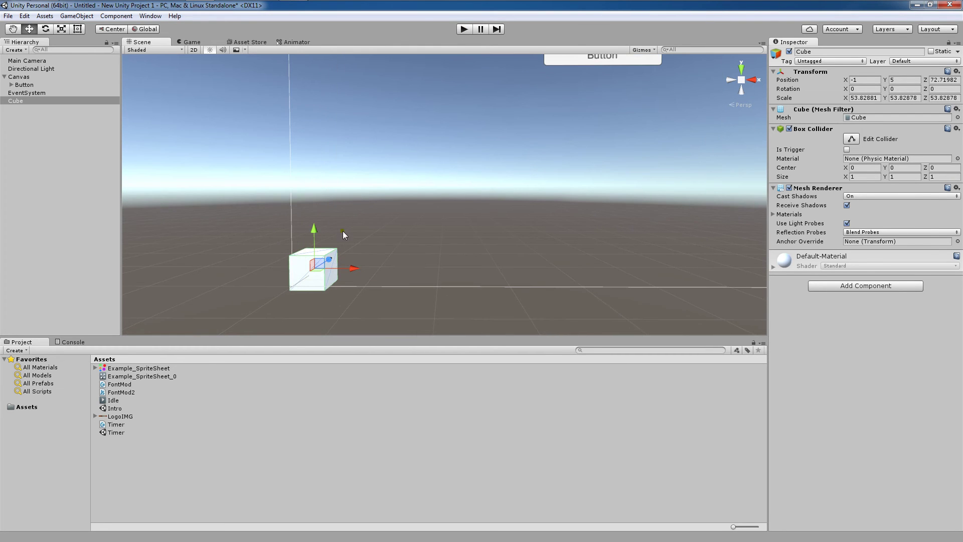
key("Up")
key("Right")
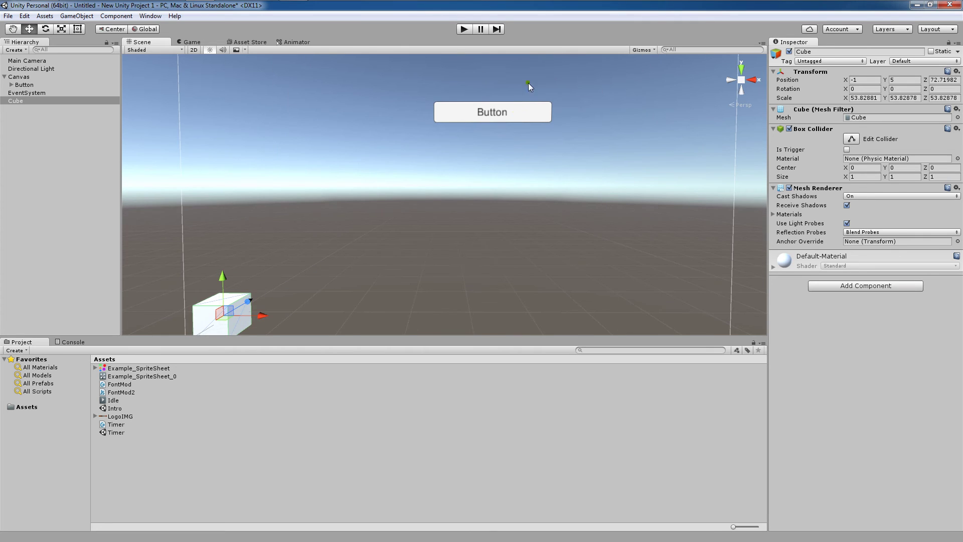
key("Down")
key("Left")
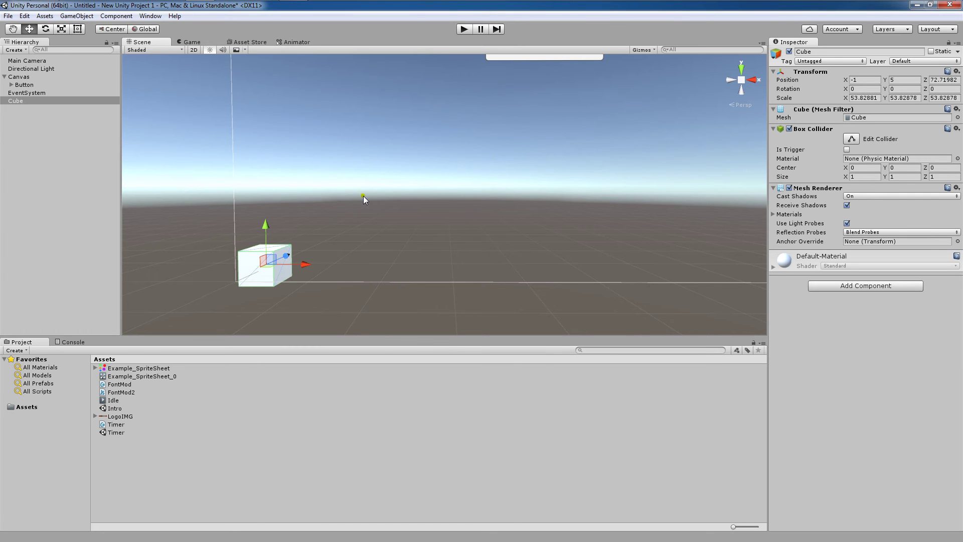
key("Down")
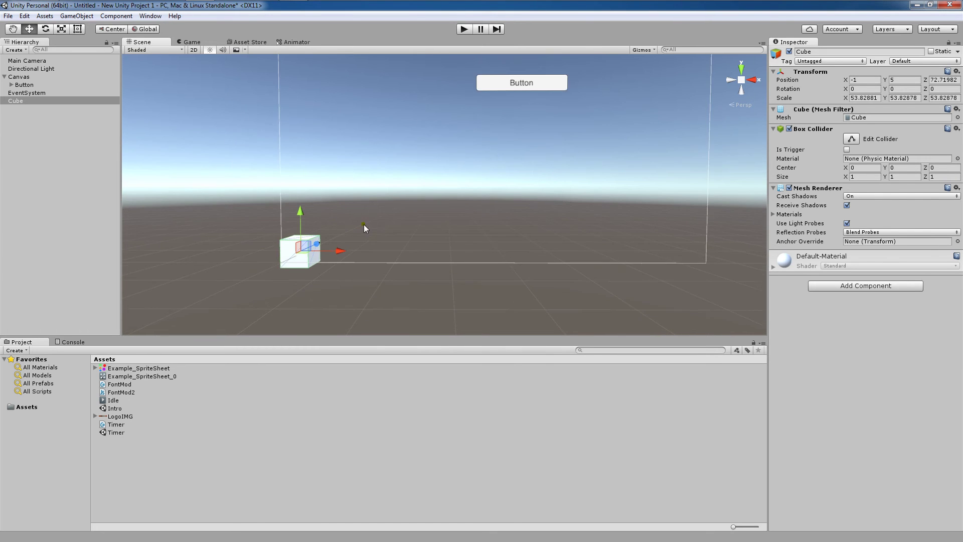
key("Right")
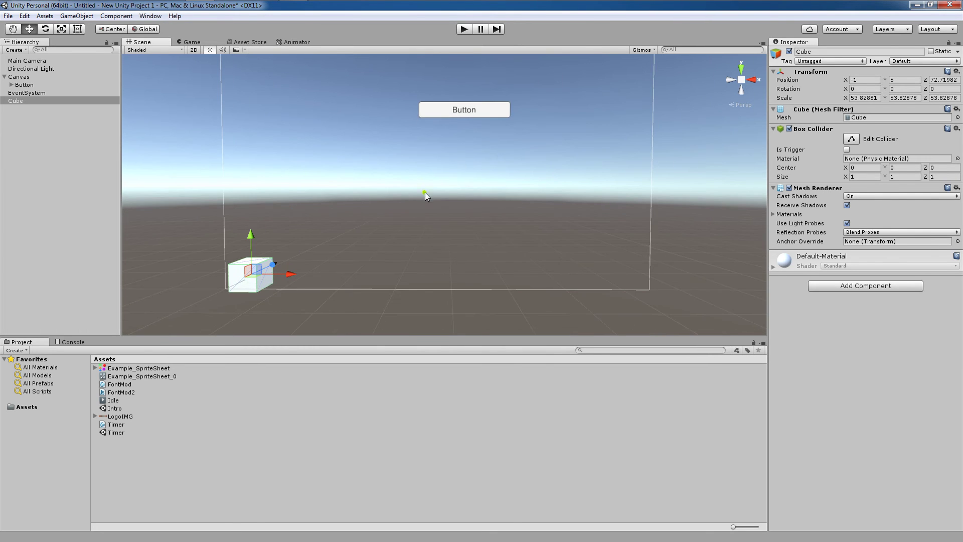
Set the canvas's render mode to Screen Space - Camera and assign the Main Camera as its render camera.
left_click(46, 77)
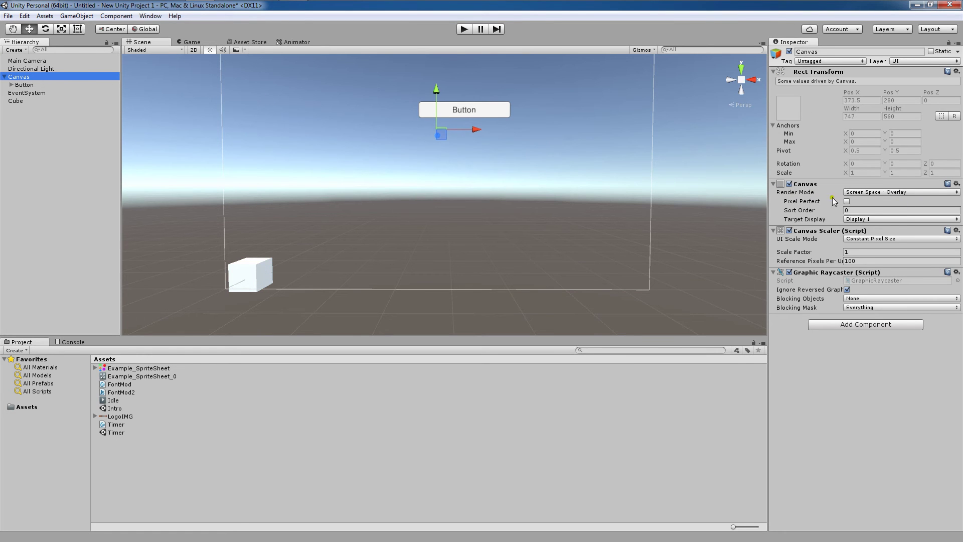
left_click(892, 193)
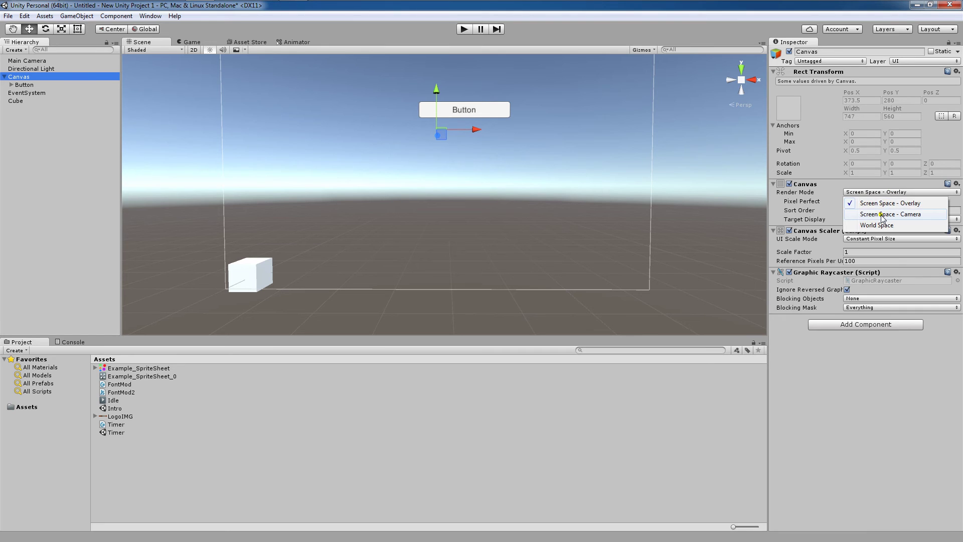
left_click(881, 215)
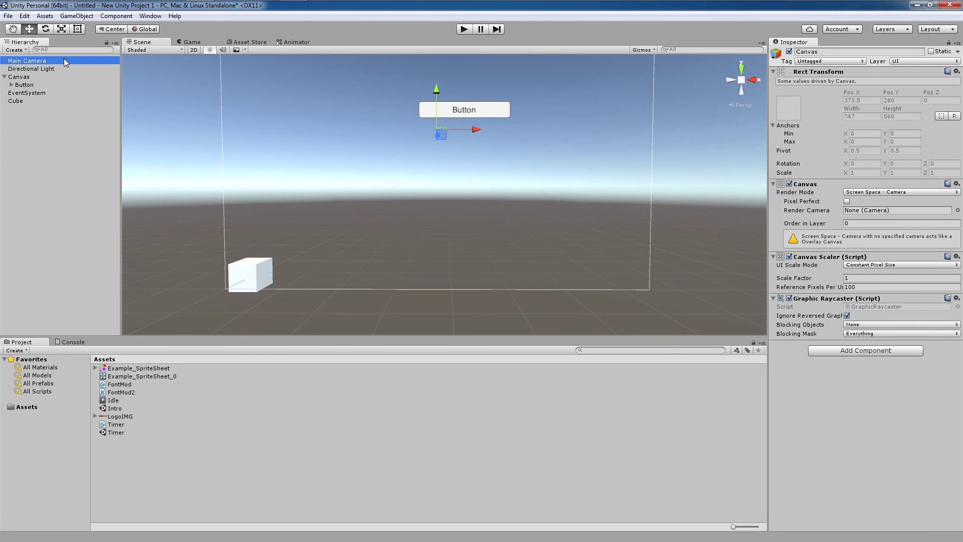
left_click_drag(64, 58, 865, 211)
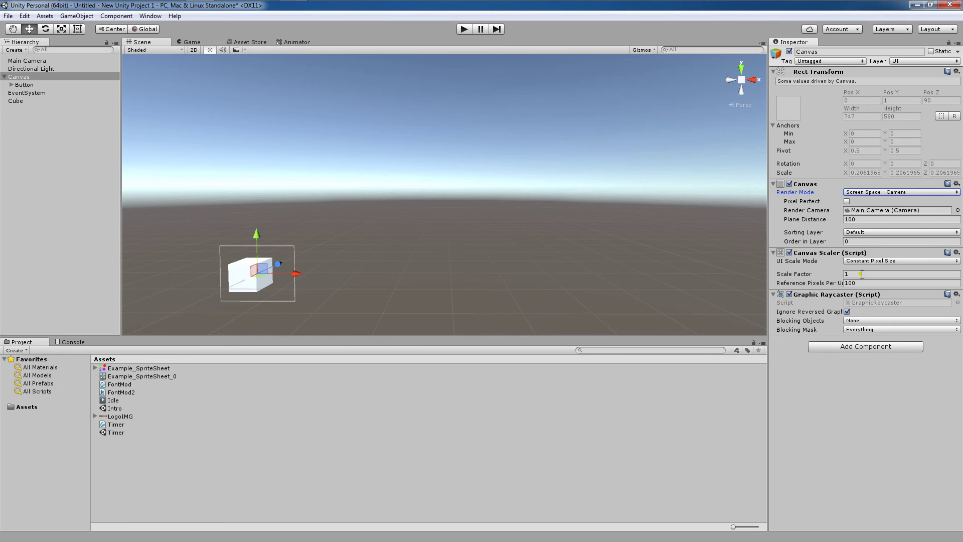
Increase the canvas's plane distance to about 137.17 to place it behind the cube.
middle_click_drag(269, 239, 360, 216)
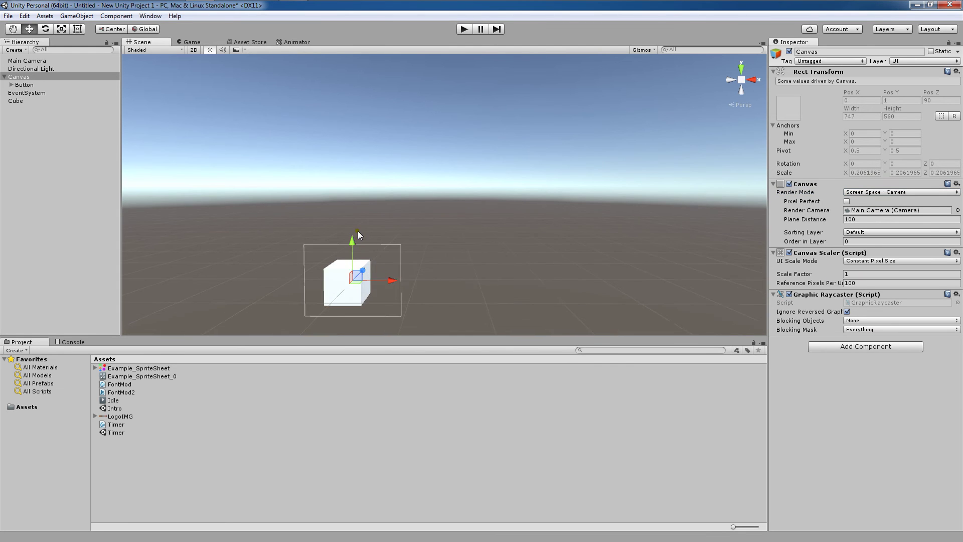
scroll(357, 230, "up", 2)
middle_click_drag(365, 236, 415, 166)
scroll(402, 190, "up", 3)
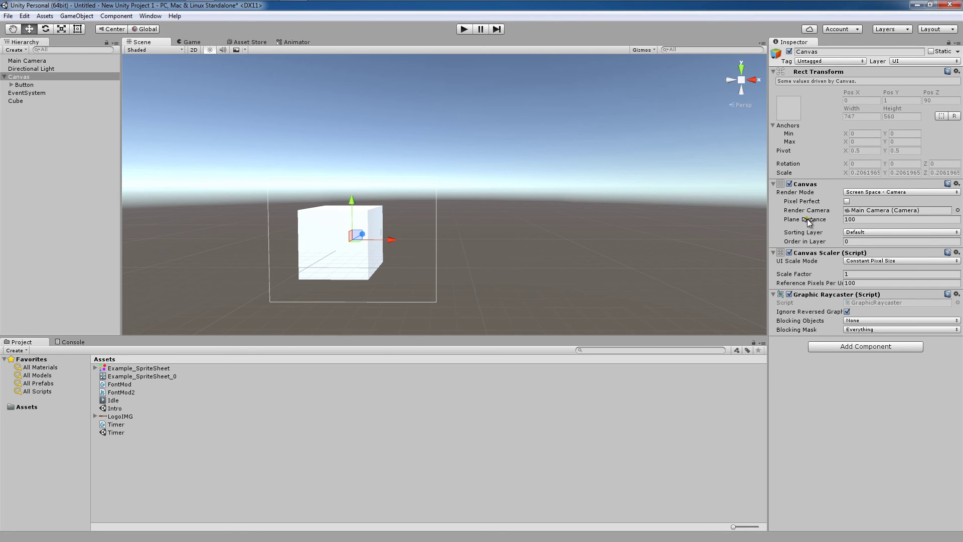
left_click_drag(807, 218, 475, 280)
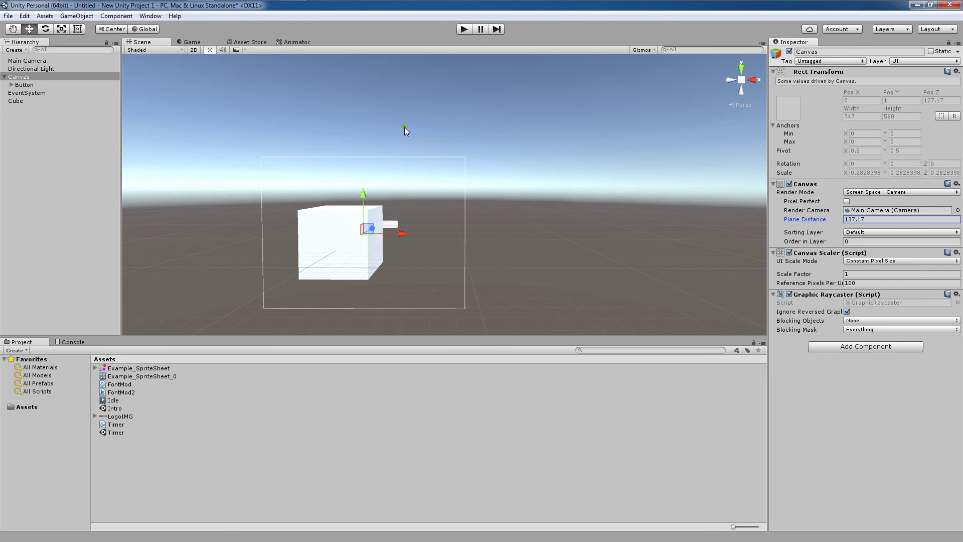
Play-test the scene with the canvas behind the cube, stop it, and inspect the cube and canvas from an angle.
left_click(465, 29)
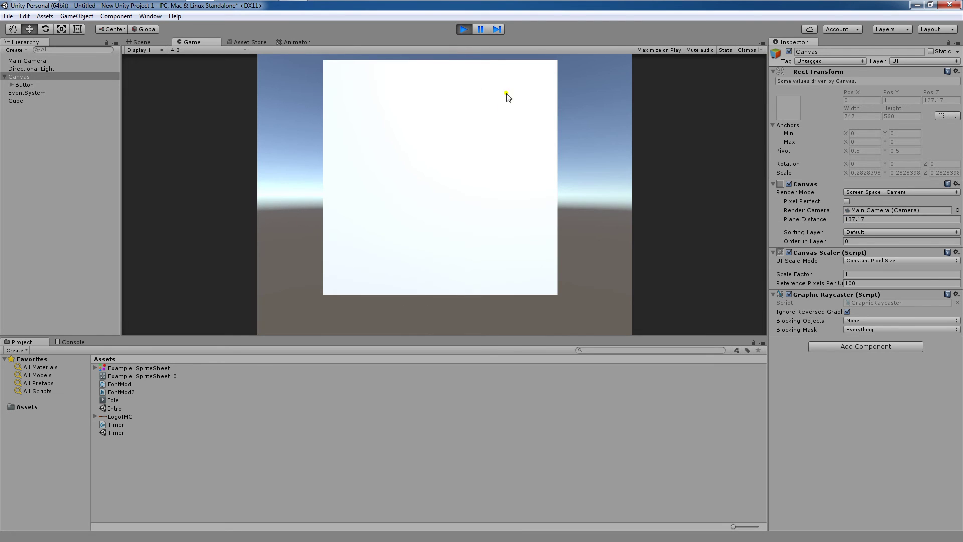
left_click(463, 29)
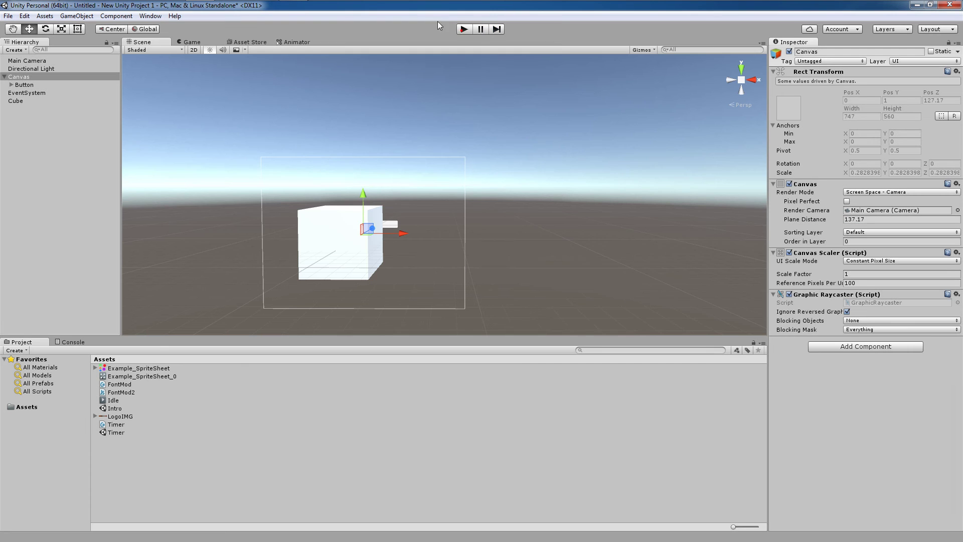
left_click(49, 99)
left_click_drag(393, 246, 416, 217, "alt")
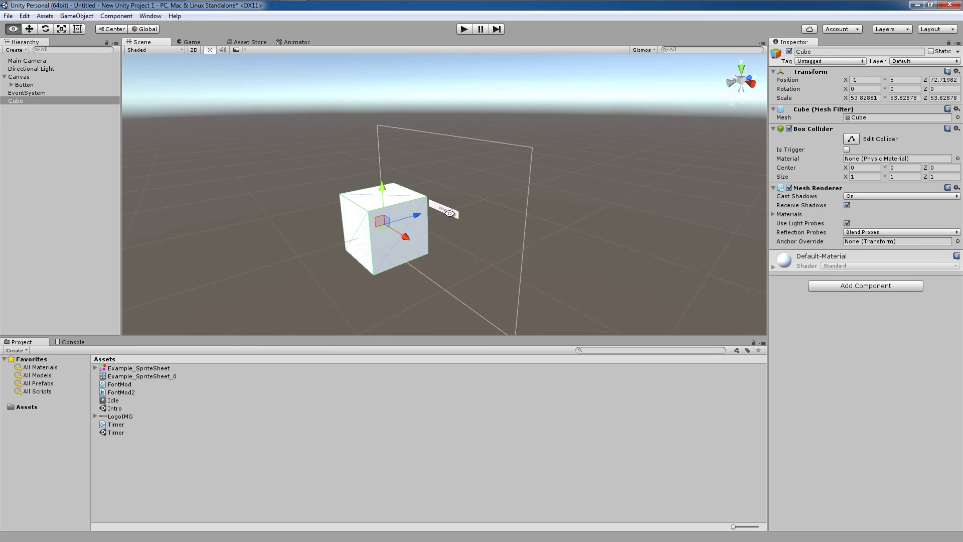
Move the cube along its Z axis until it sits behind the canvas and its button.
scroll(410, 215, "up", 4)
scroll(410, 215, "up", 1)
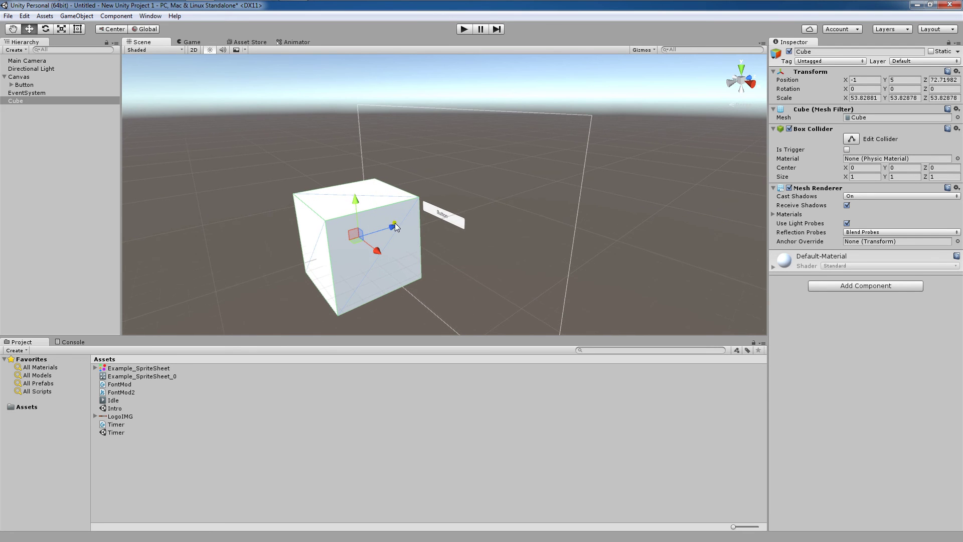
left_click_drag(398, 224, 590, 161)
Play-test the scene with the cube behind the canvas, stop it, and inspect the canvas against the Main Camera's view frustum.
left_click(41, 79)
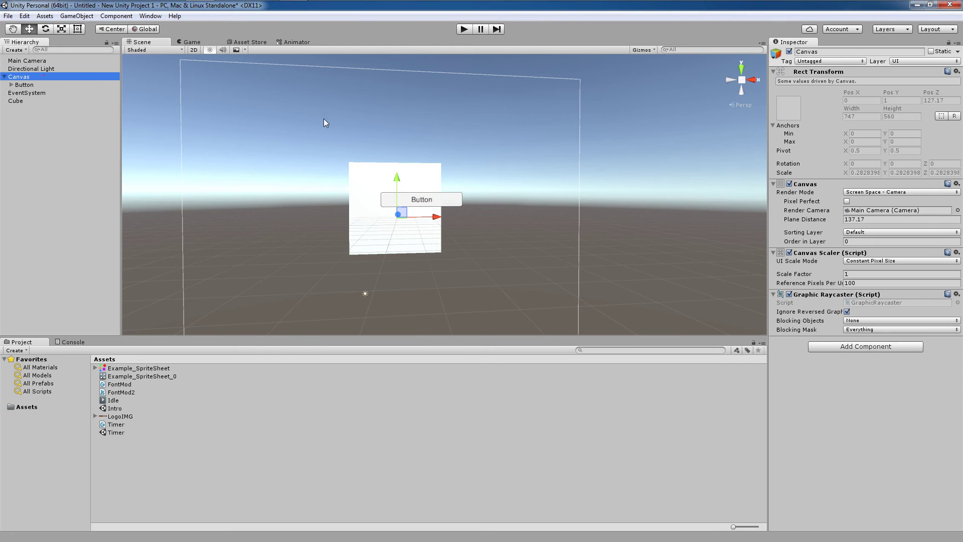
left_click(464, 31)
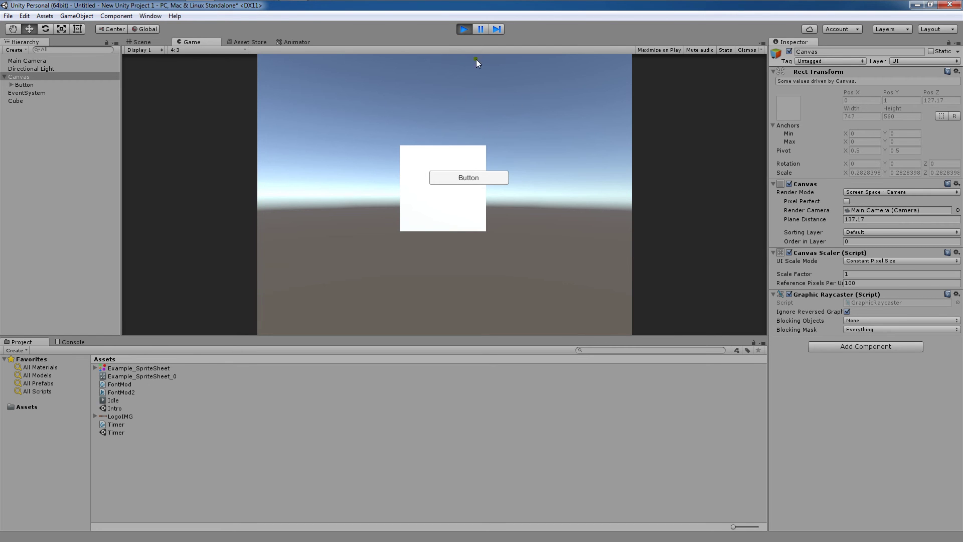
left_click(463, 28)
left_click_drag(445, 158, 349, 157, "alt")
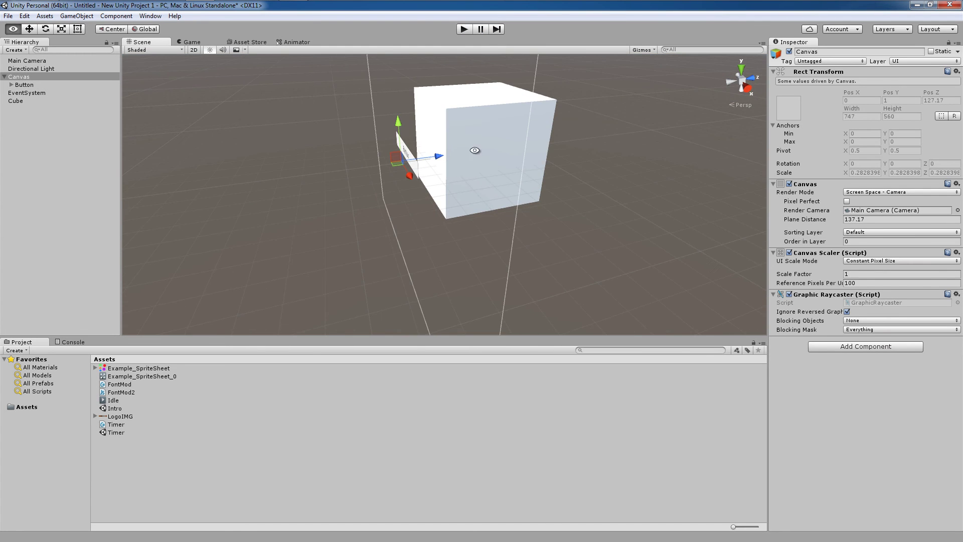
left_click_drag(477, 151, 570, 158, "alt")
left_click(62, 62)
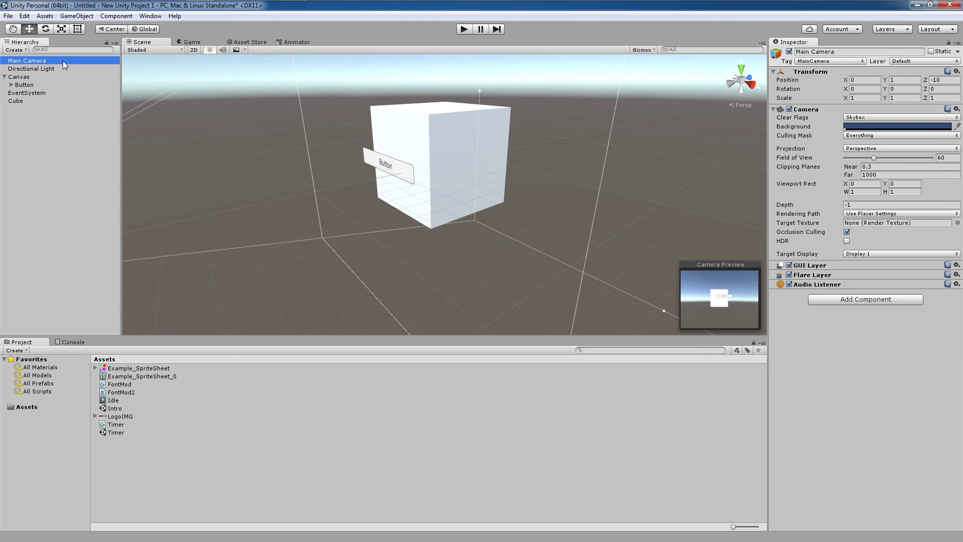
left_click_drag(470, 239, 416, 209, "alt")
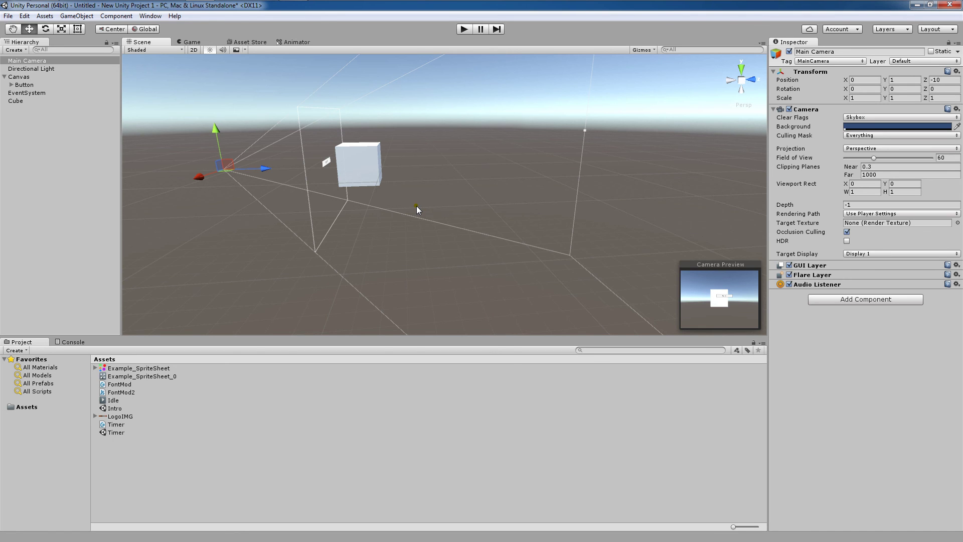
Set the canvas's render mode to World Space.
left_click(50, 77)
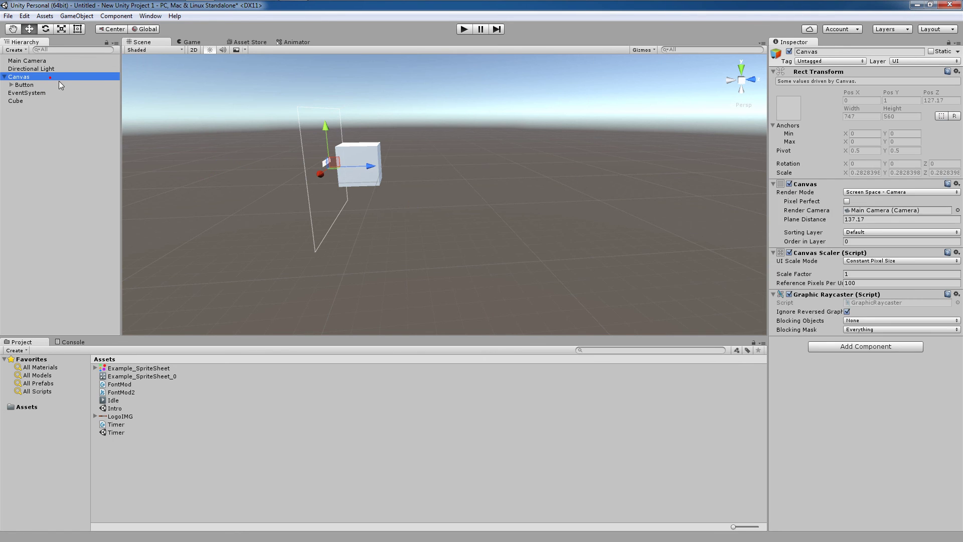
left_click(907, 194)
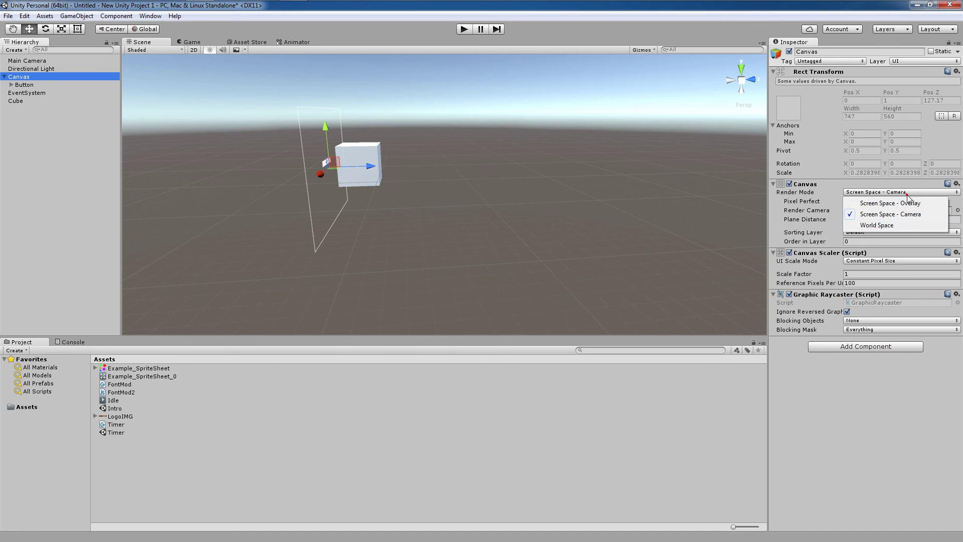
left_click(881, 224)
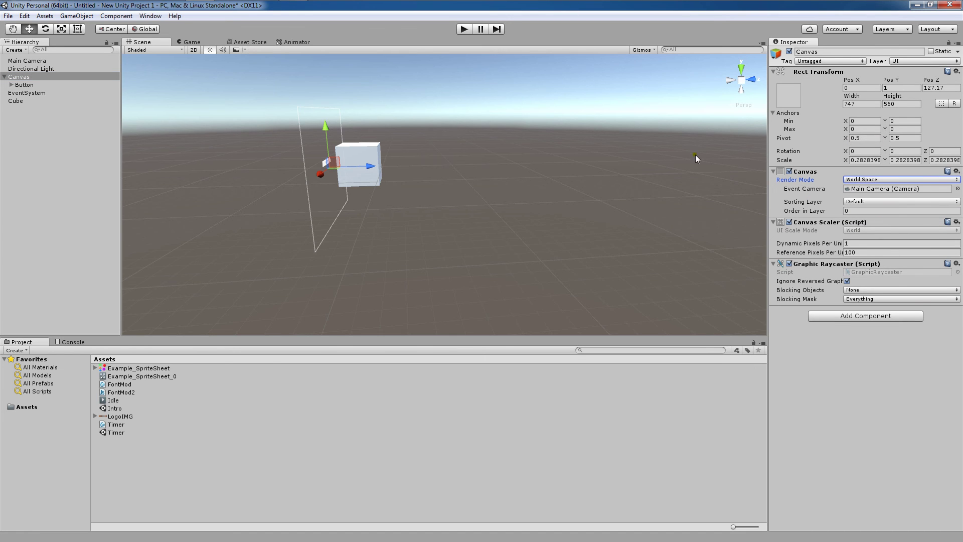
Scale the canvas down uniformly to about 0.077 and play-test the scene with the smaller button.
middle_click_drag(229, 167, 373, 195)
key("r")
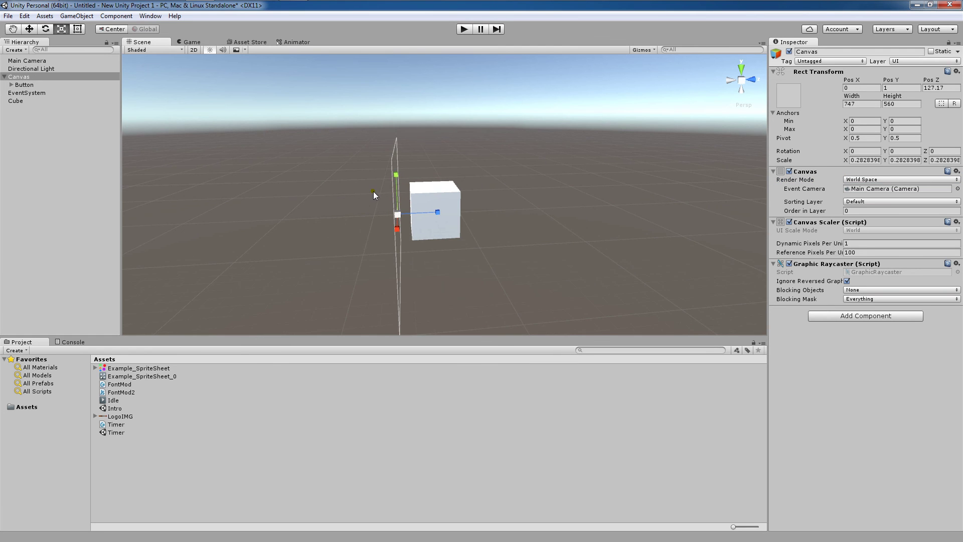
left_click_drag(309, 217, 537, 194, "alt")
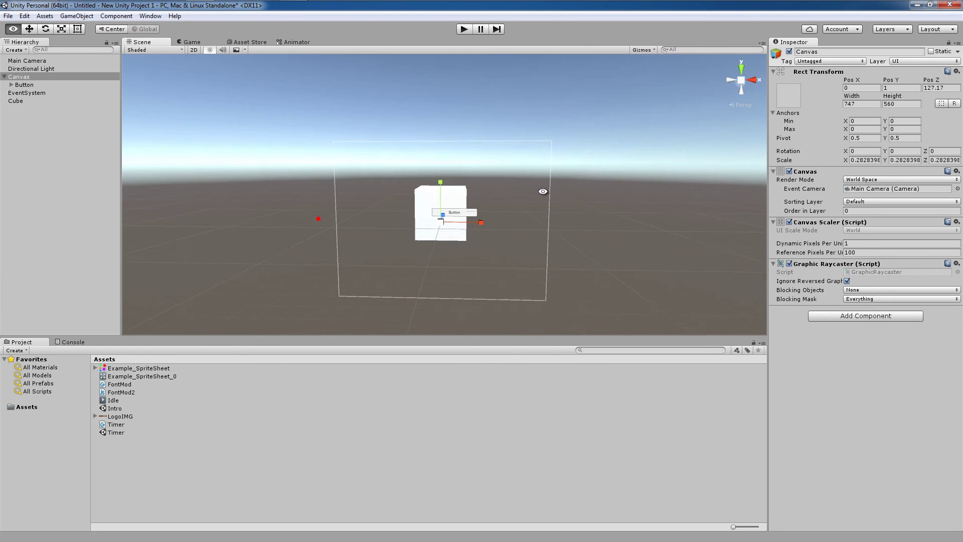
left_click(31, 74)
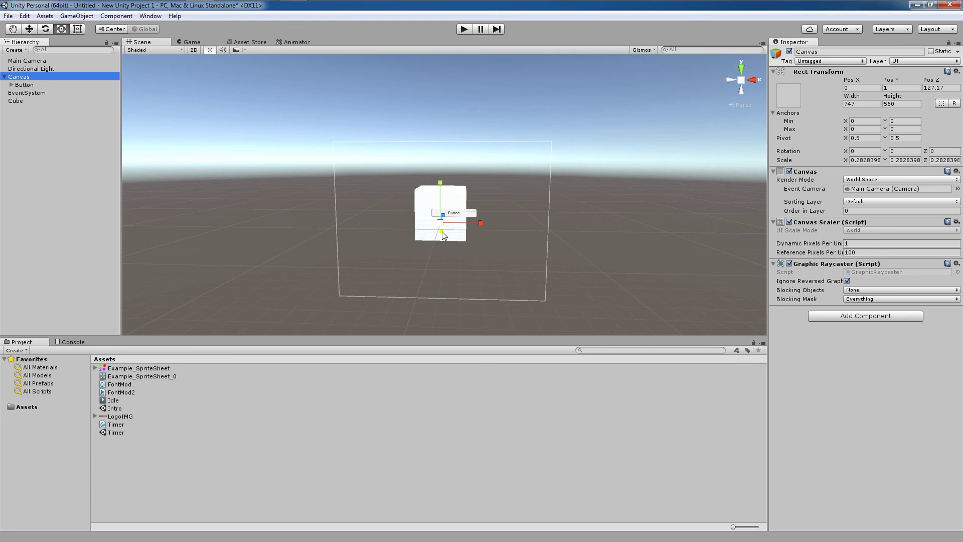
left_click_drag(441, 231, 405, 221)
left_click(465, 29)
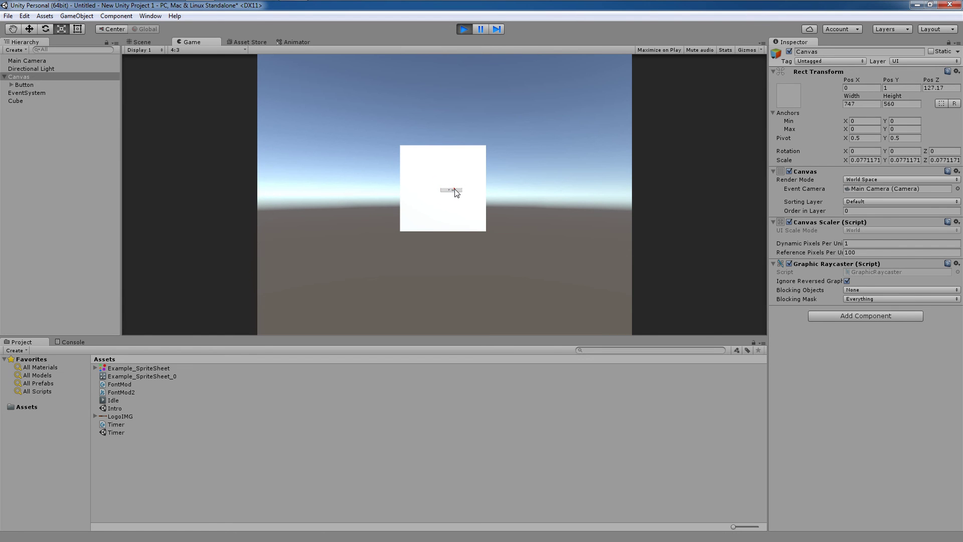
left_click(465, 29)
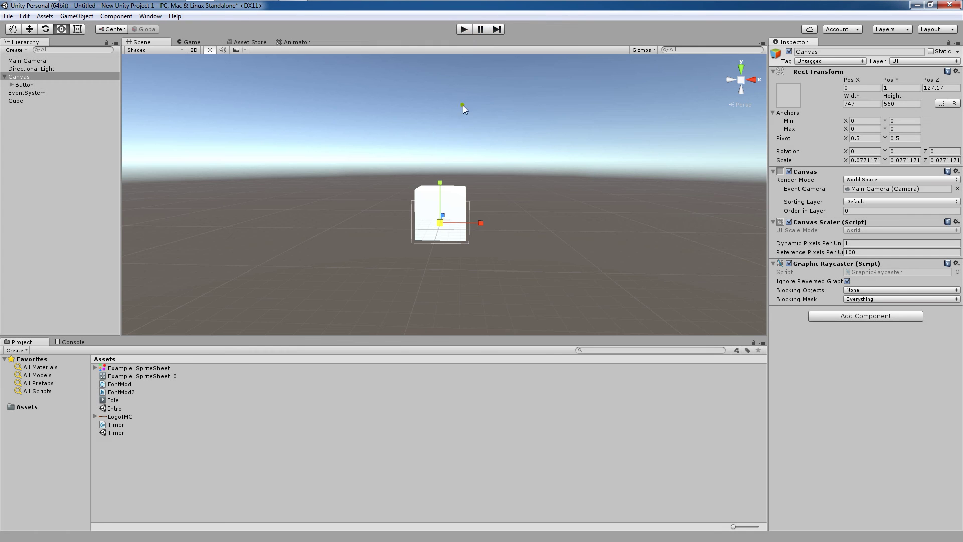
Rotate the canvas about 49.47 degrees around the Y axis and play-test the scene with the angled button.
key("e")
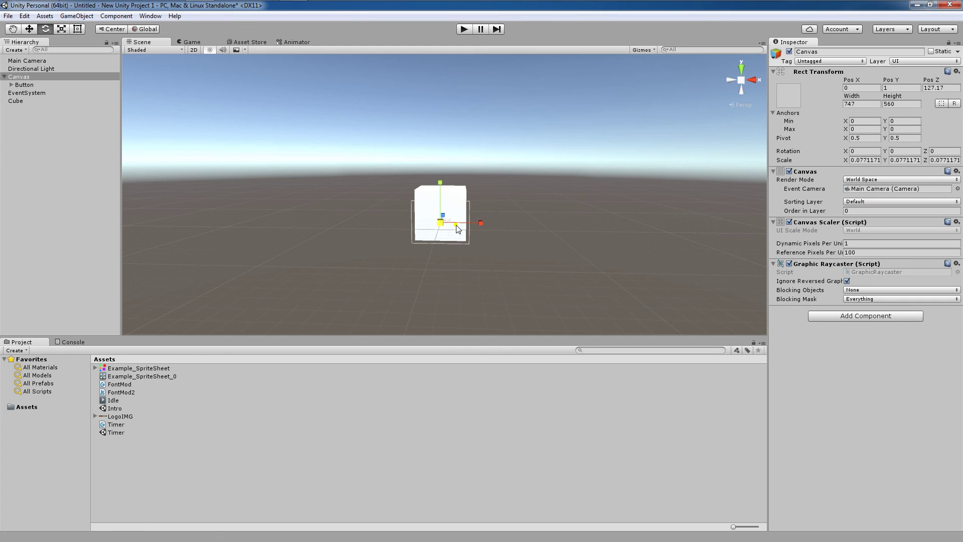
left_click(84, 78)
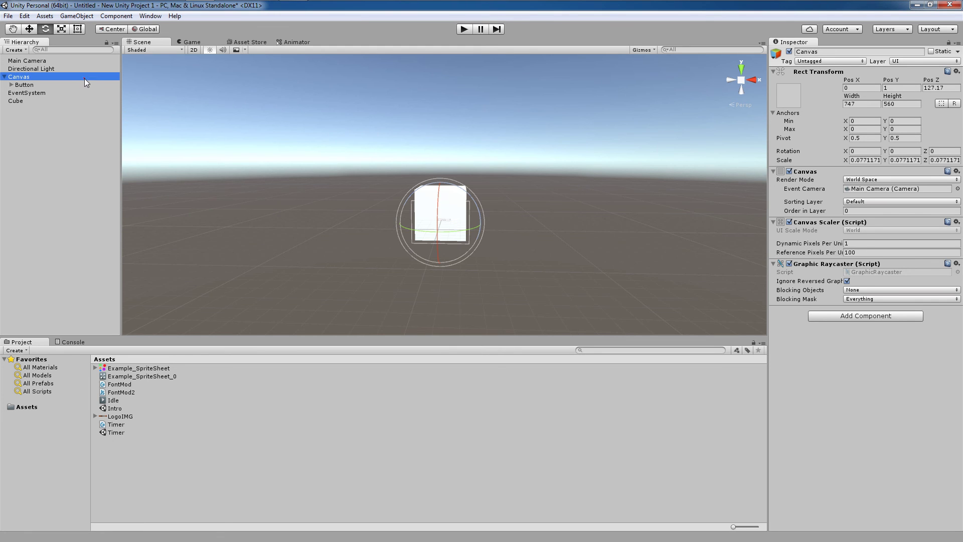
left_click_drag(444, 239, 443, 150)
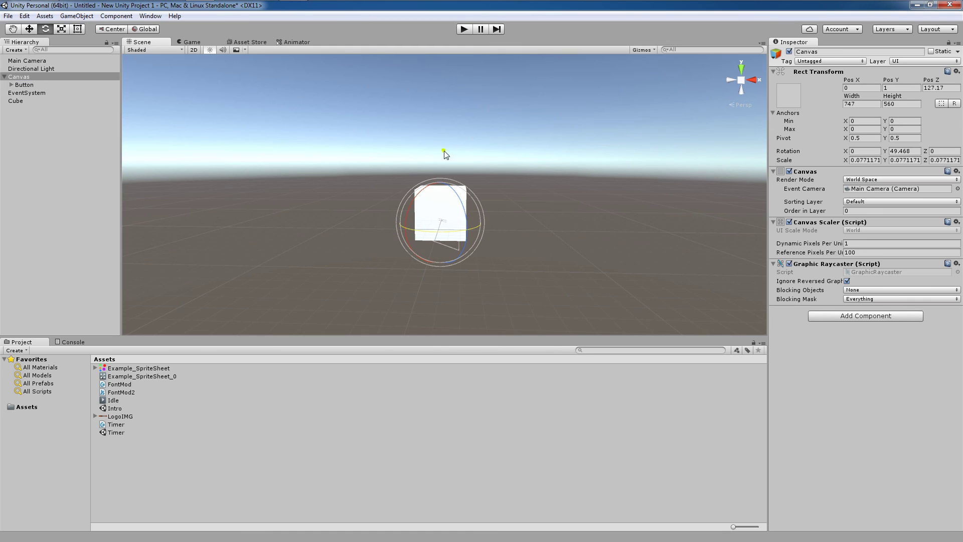
left_click(462, 29)
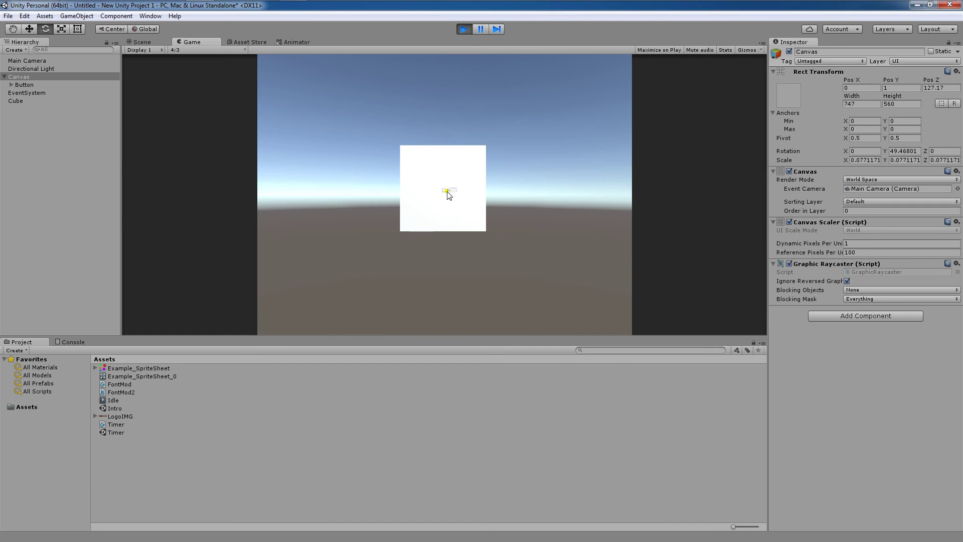
left_click(464, 29)
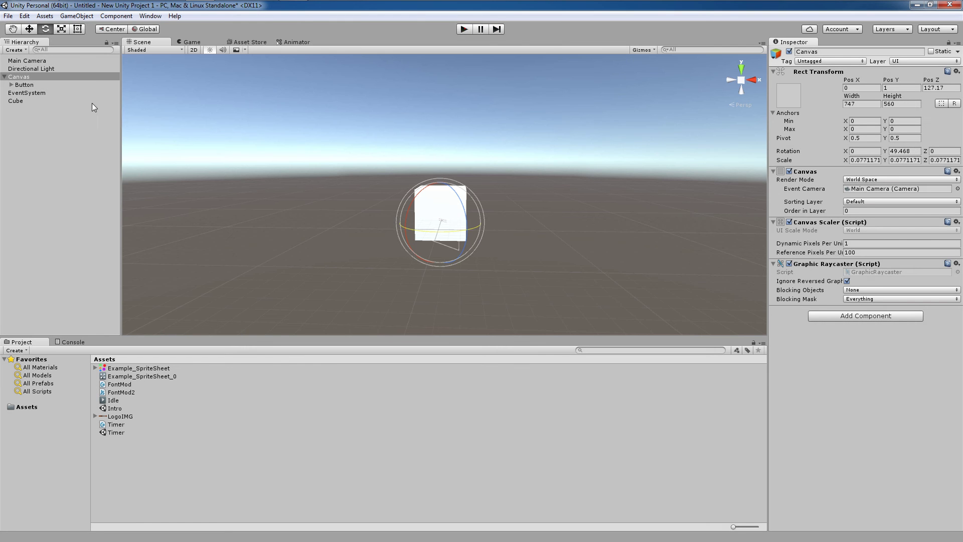
Scale the rotated canvas up uniformly to about 0.203 and play-test the scene with the enlarged button.
left_click(83, 74)
key("r")
left_click_drag(421, 243, 531, 142)
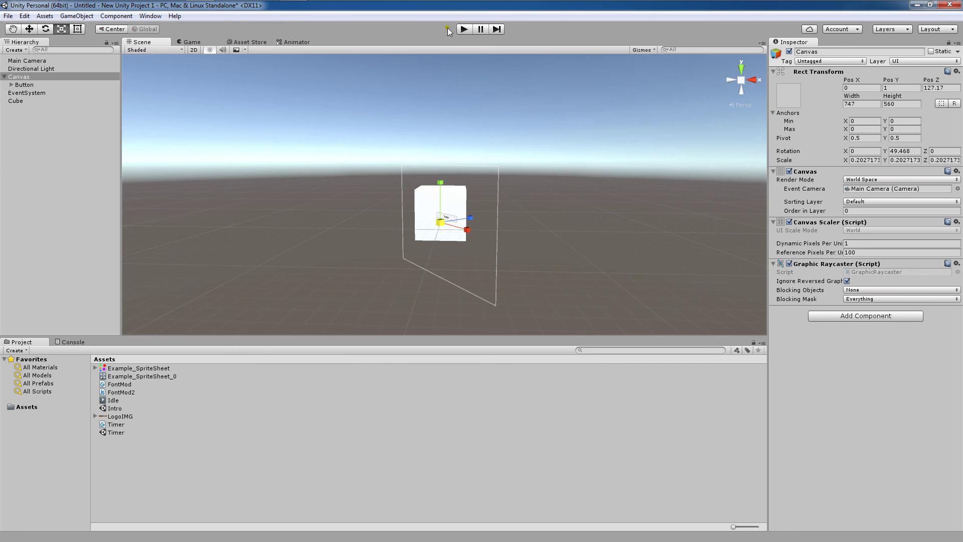
left_click(463, 30)
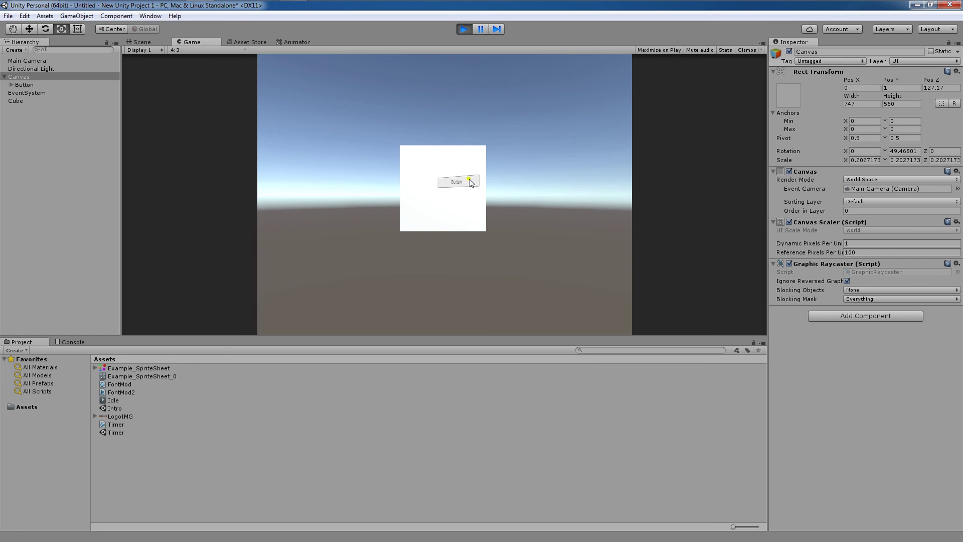
left_click(464, 29)
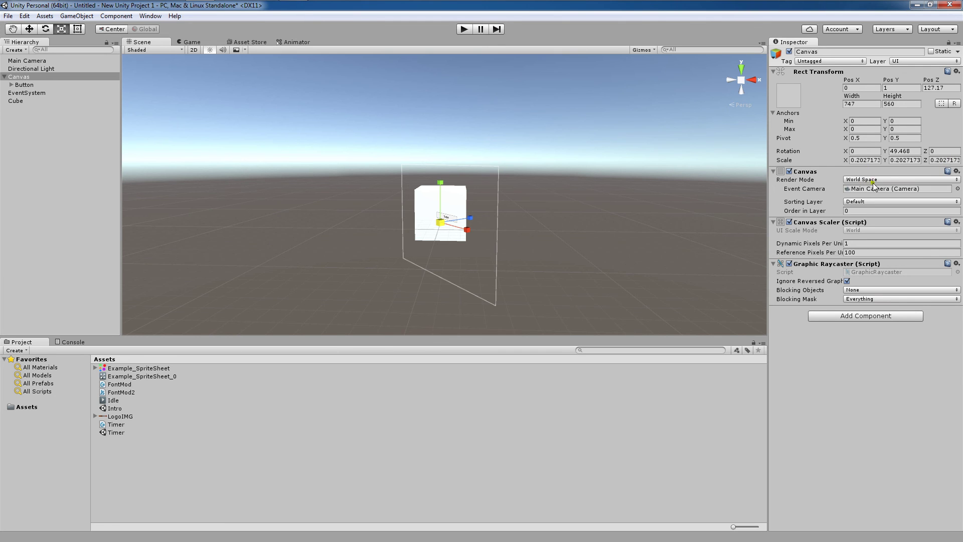
Review the render mode options available for the canvas and deselect it.
left_click(889, 181)
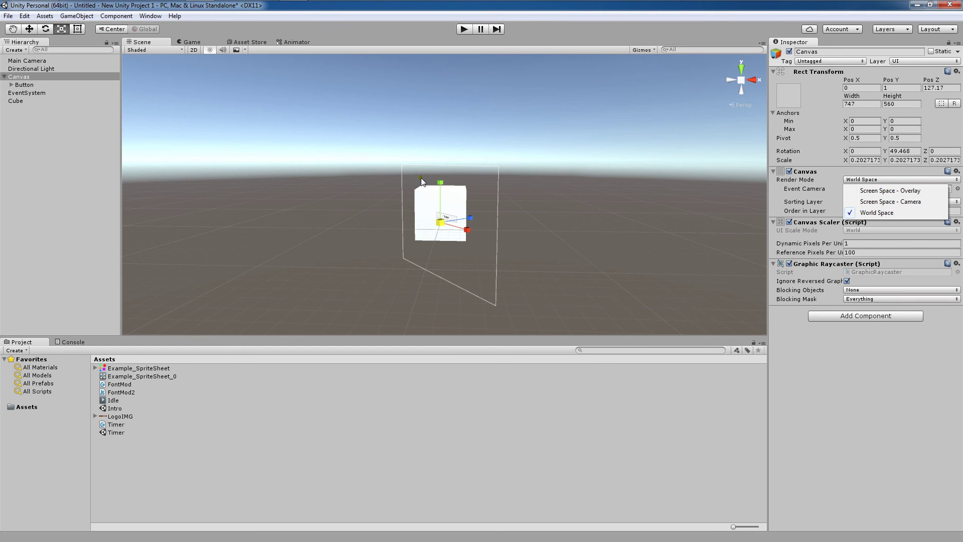
left_click(380, 248)
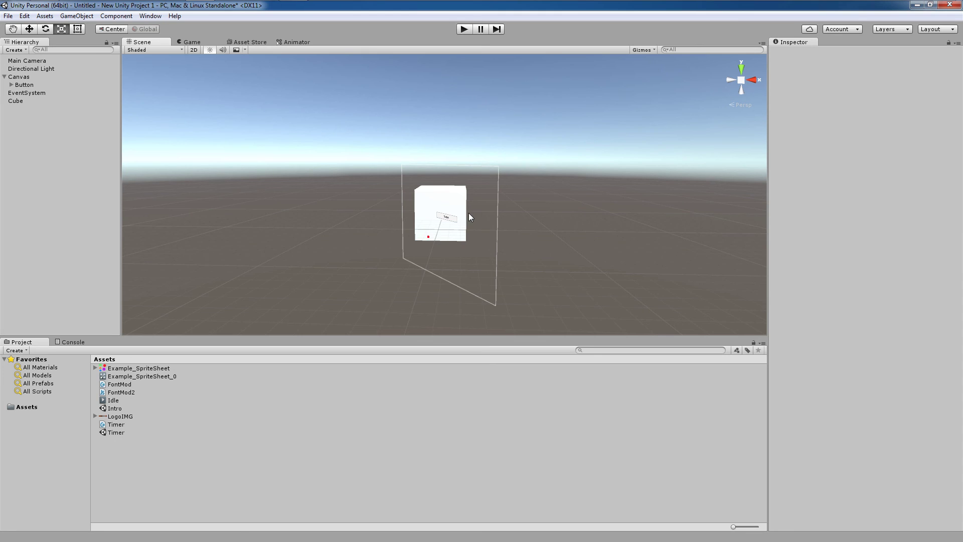